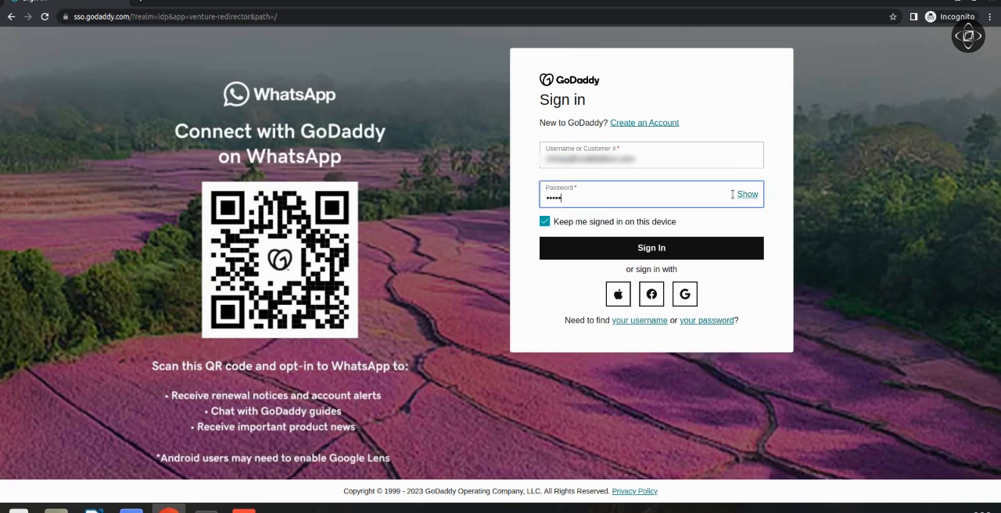
Submit the GoDaddy sign-in and open the DNS records in the domain's management page.
key(Return)
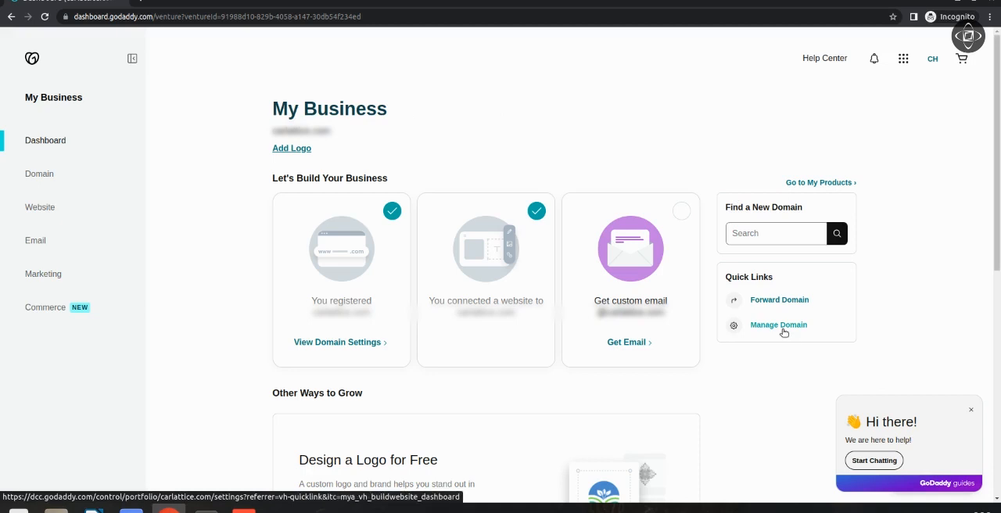
click(783, 331)
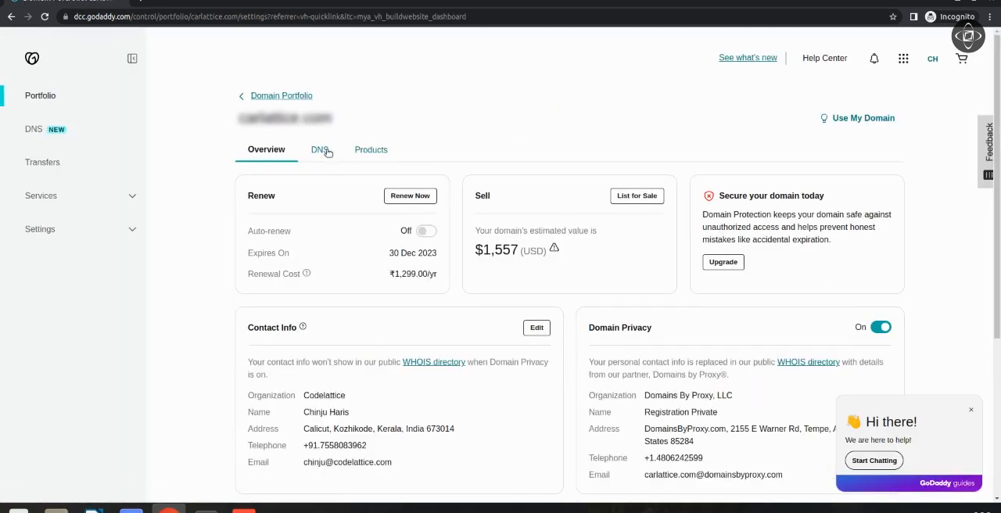
click(328, 153)
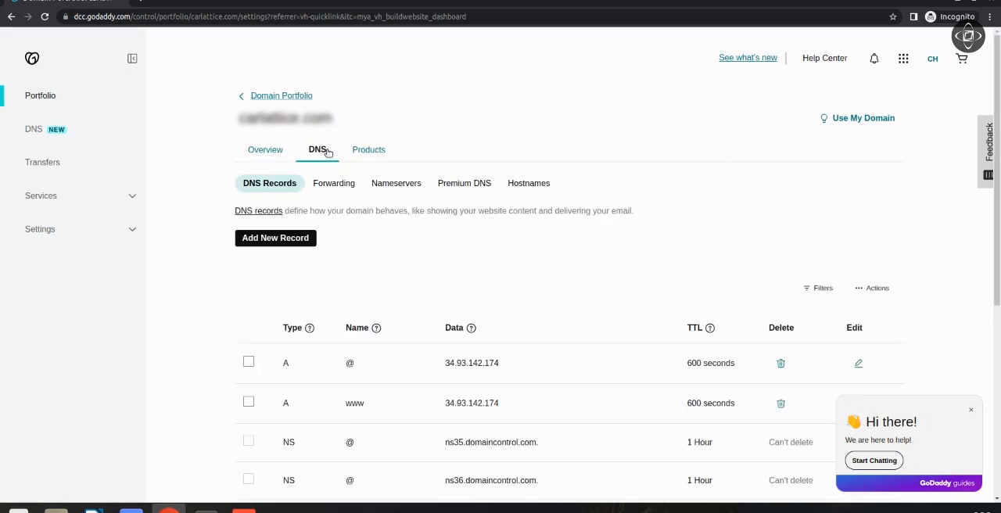
Start a new DNS record of type TXT with the name _dmarc.
click(299, 240)
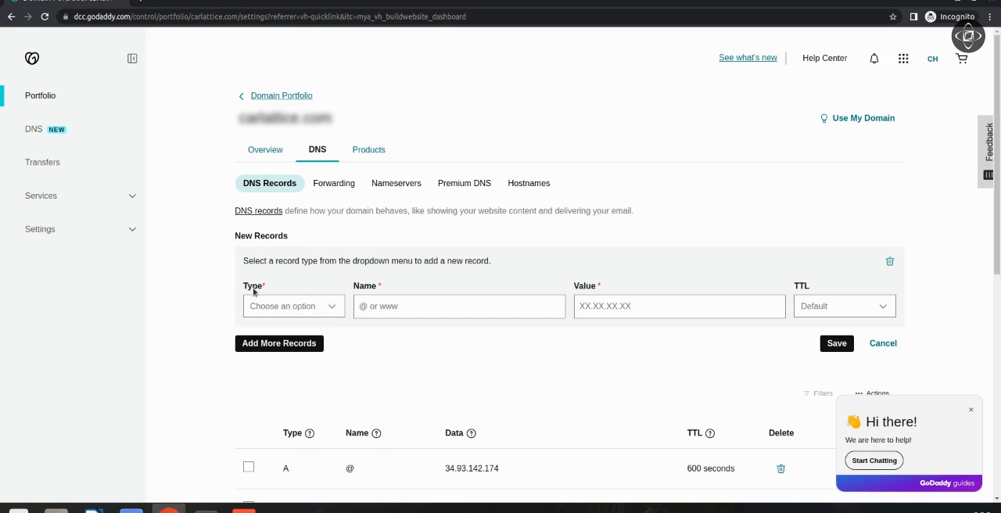
click(334, 310)
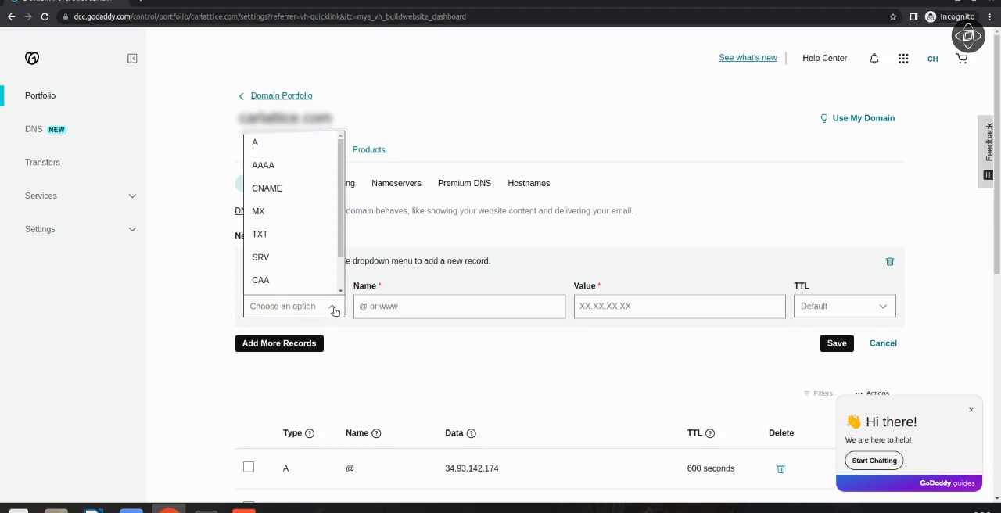
click(326, 236)
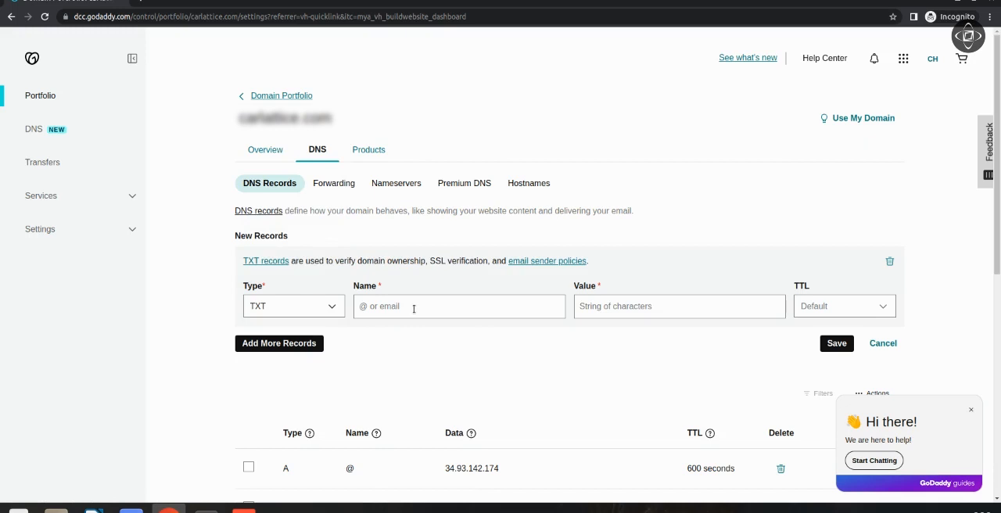
text(_dmarc)
Set the new TXT record's value to v=DMARC1; p=quarantine;.
click(598, 307)
text(v)
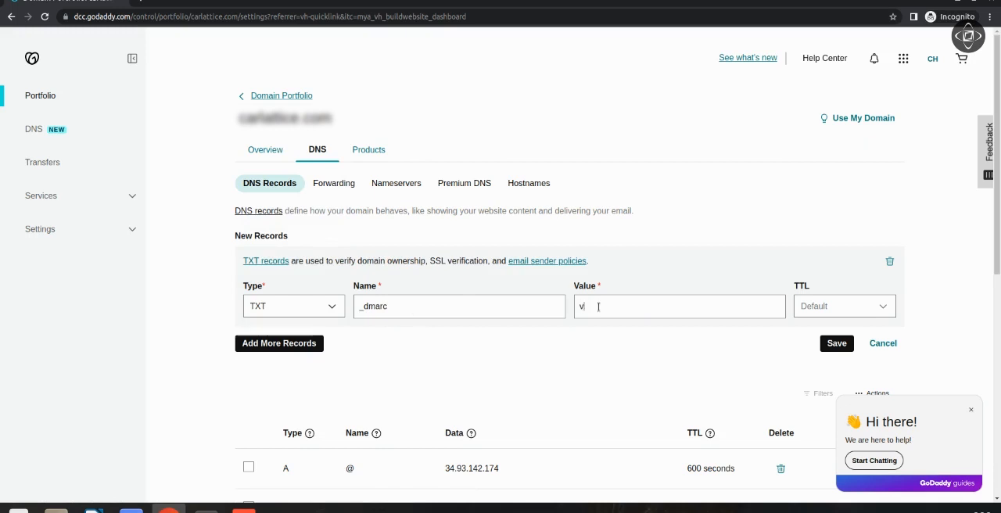
text(=DMARC1; p=quarantine;)
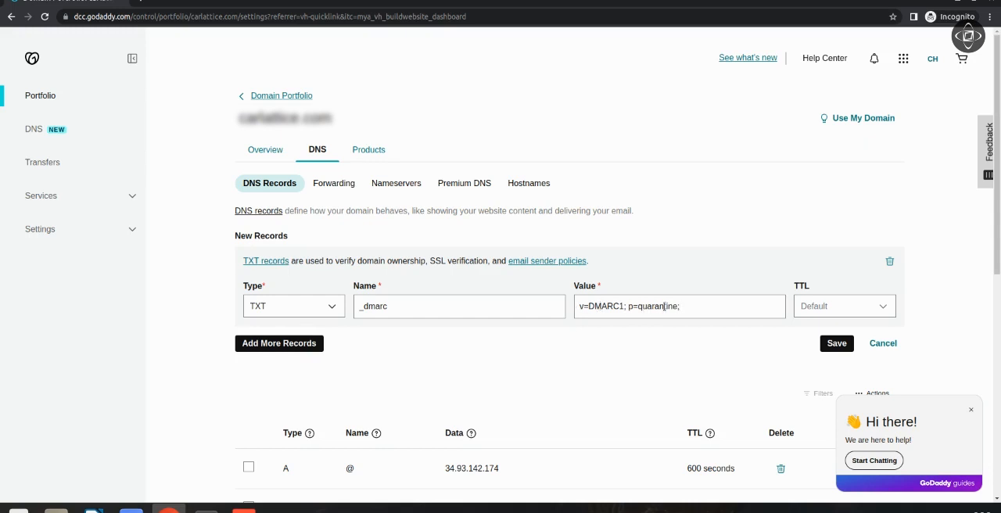
Give the DMARC record a custom TTL of 3600 seconds and save it.
click(886, 310)
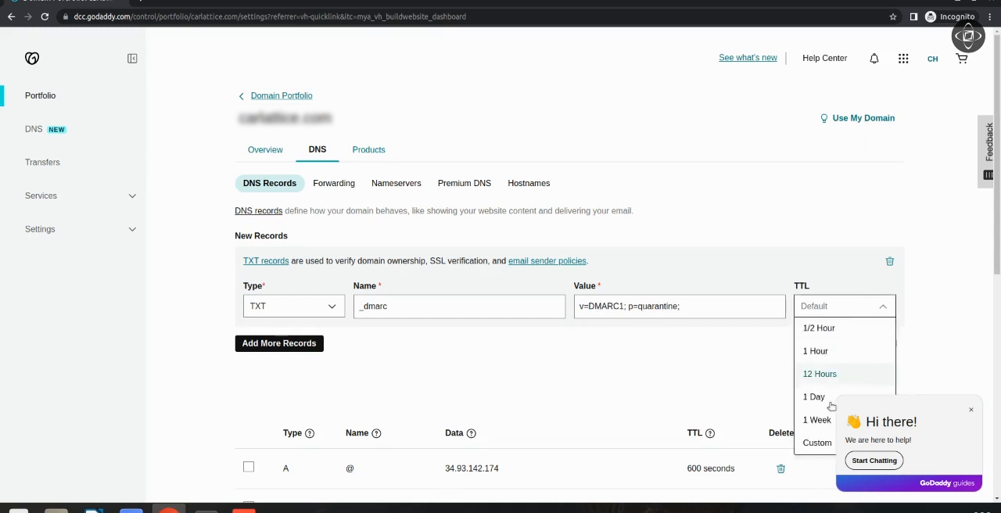
click(818, 444)
click(859, 346)
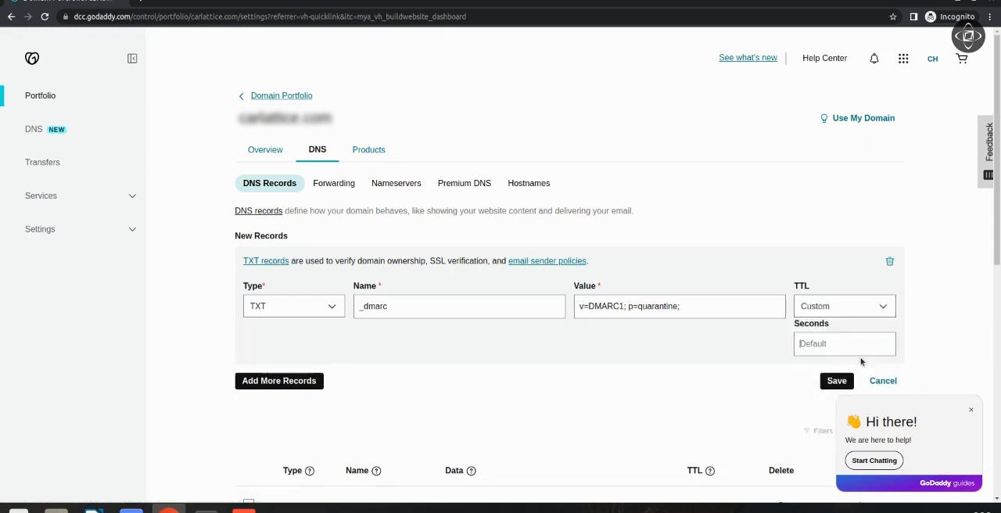
text(3600)
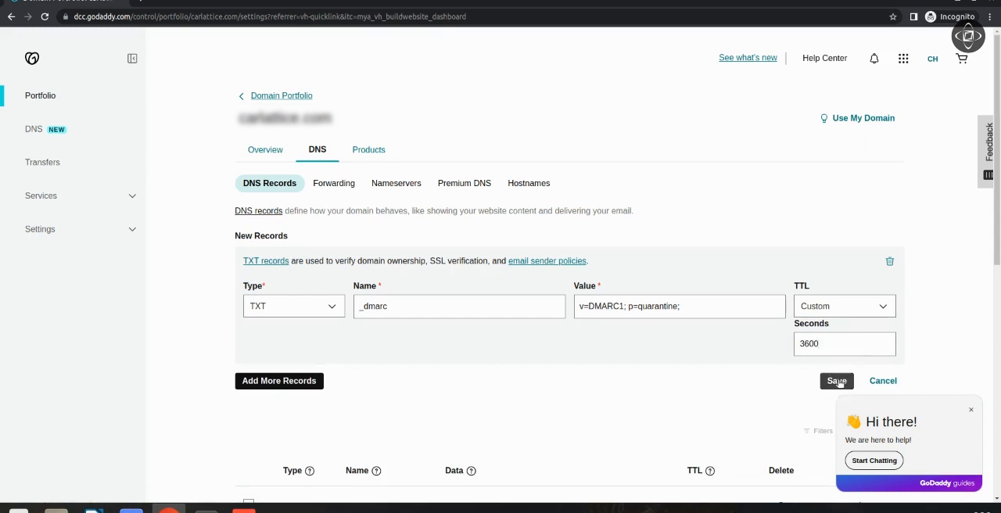
click(836, 381)
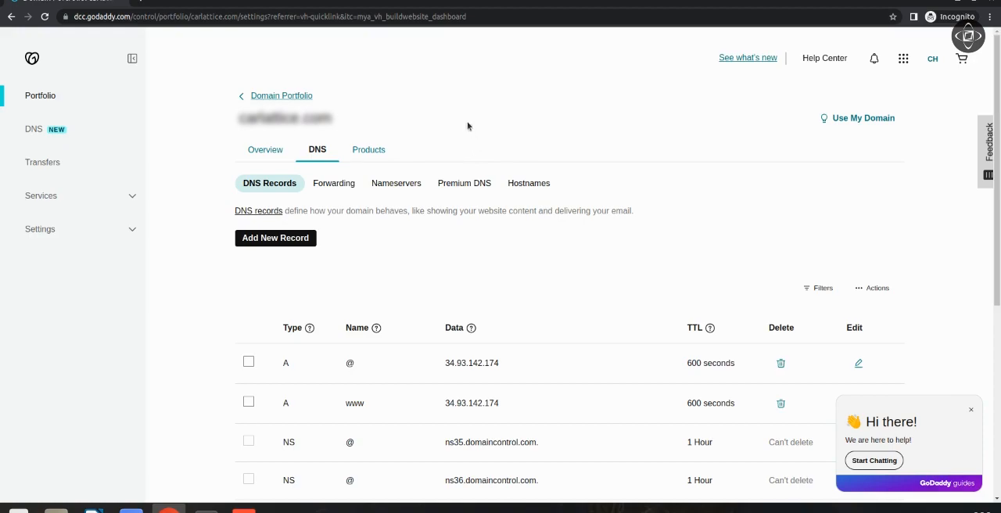
Open the Google Admin console sign-in page at admin.google.com in a new browser tab.
click(144, 2)
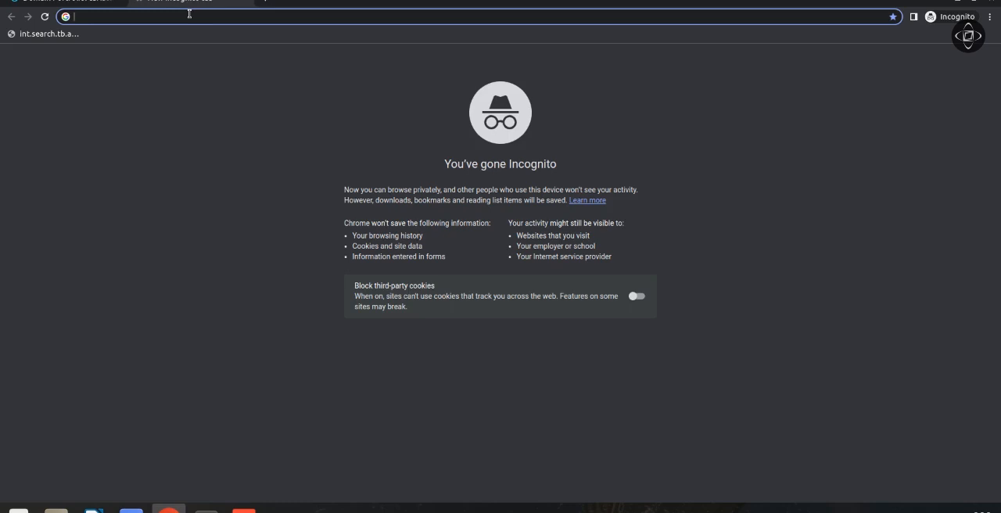
text(adm)
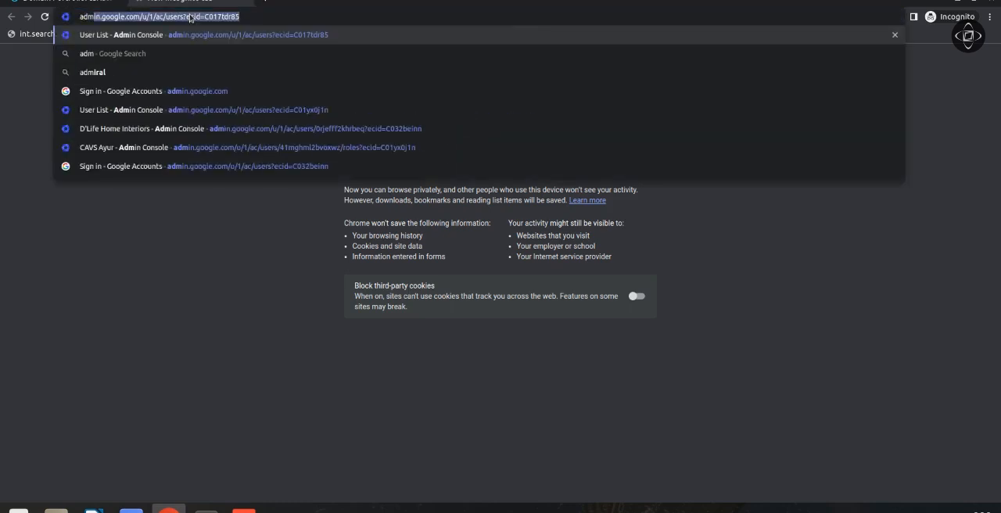
key(Return)
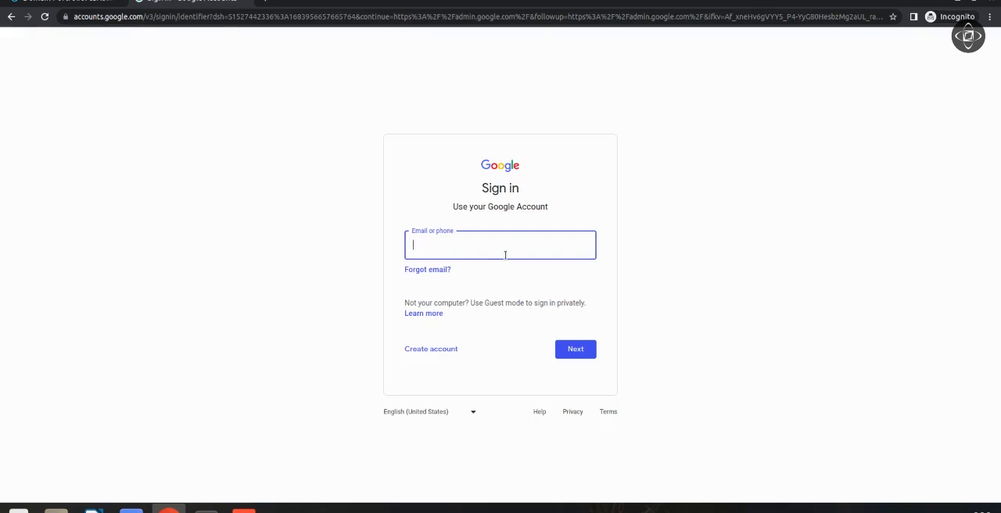
Sign in to the Google Admin console with the administrator's e-mail and account password.
text(admin@example.c)
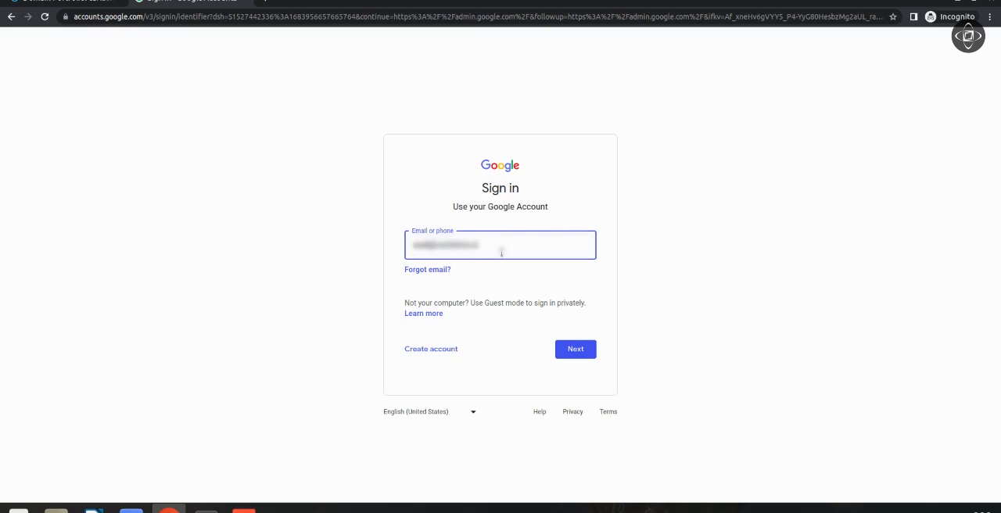
text(om)
key(Return)
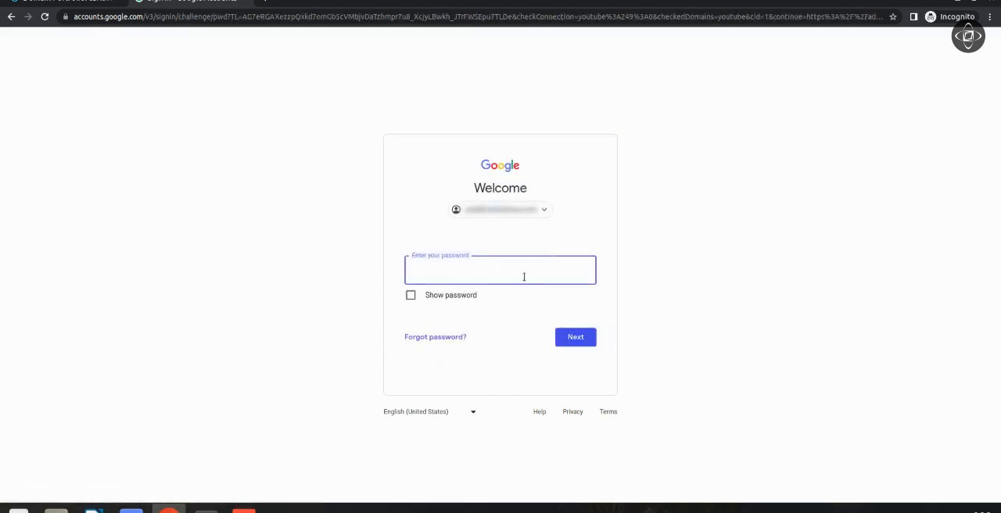
key(ctrl+v)
text(•••)
key(Return)
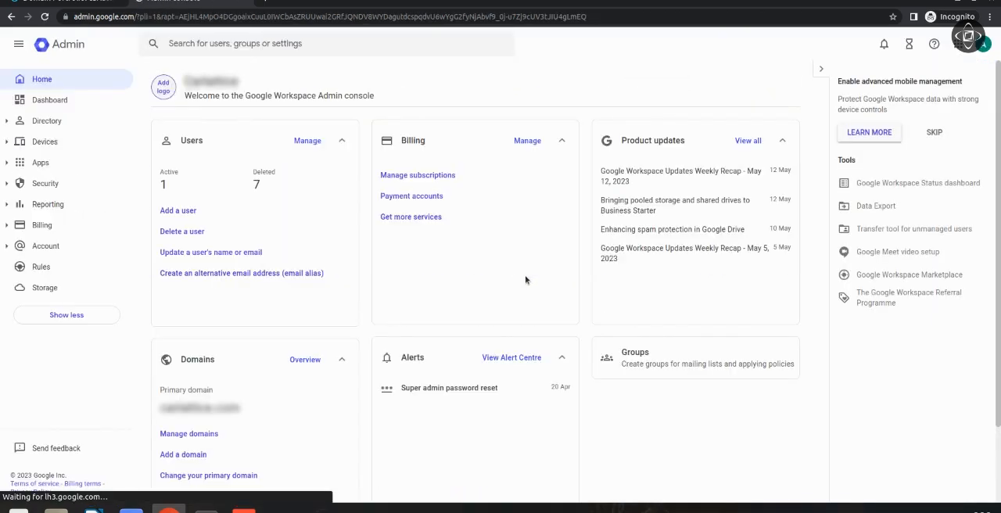
Open the Authenticate email settings for Gmail among the Google Workspace apps.
click(504, 215)
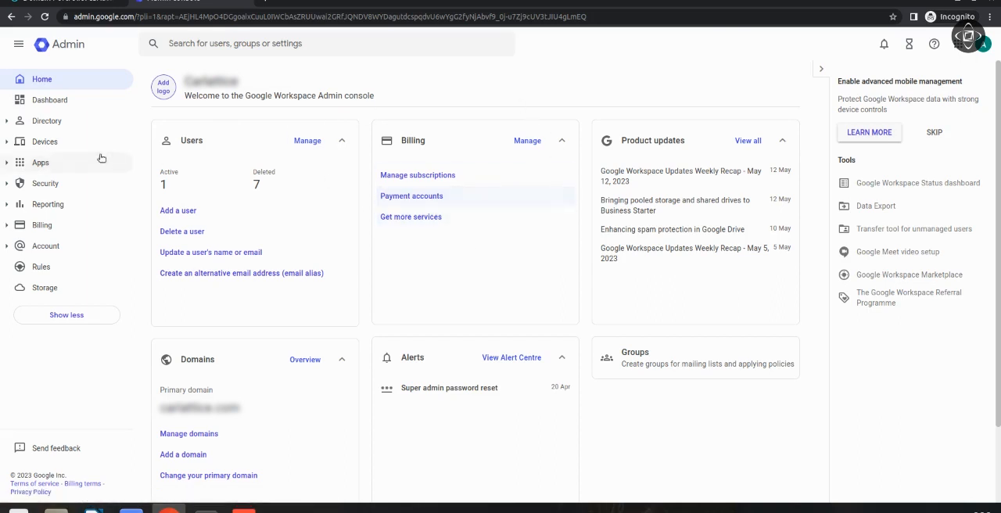
click(61, 163)
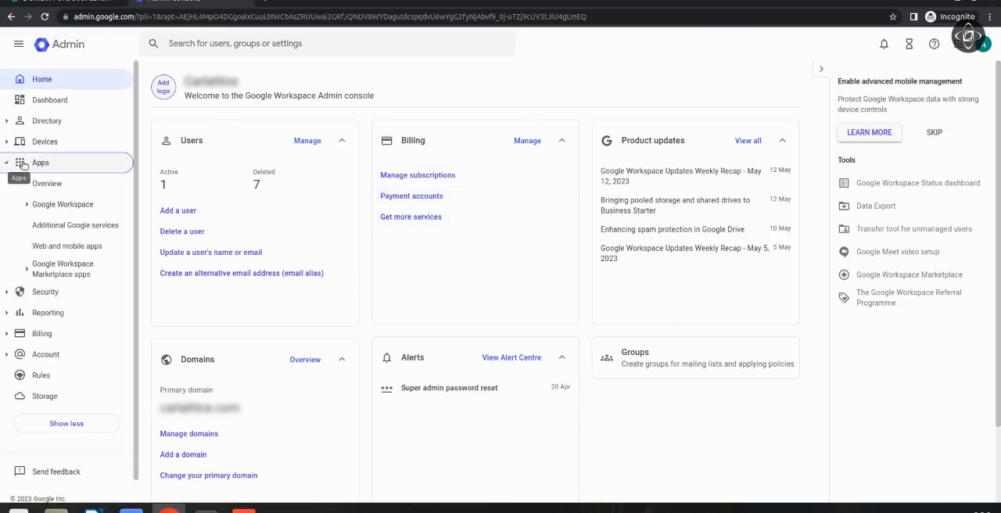
click(73, 204)
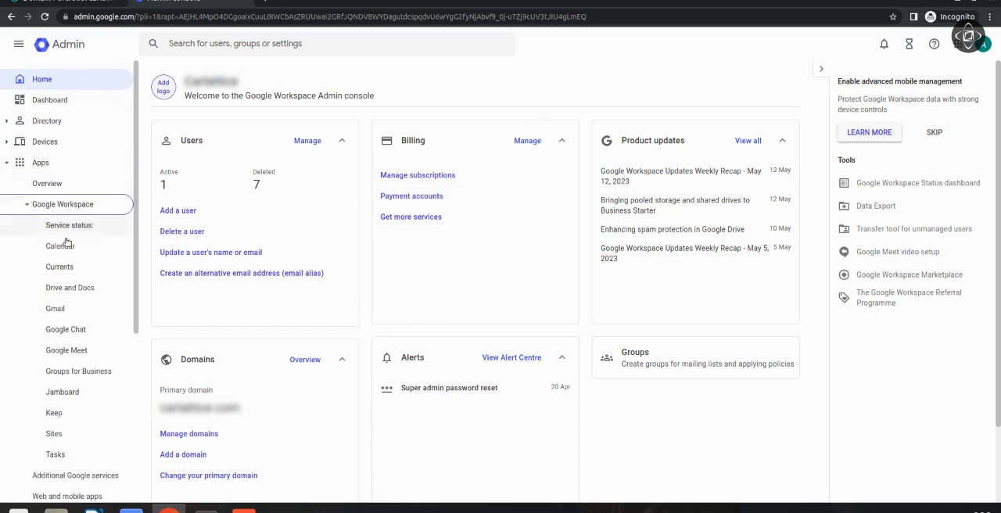
click(74, 308)
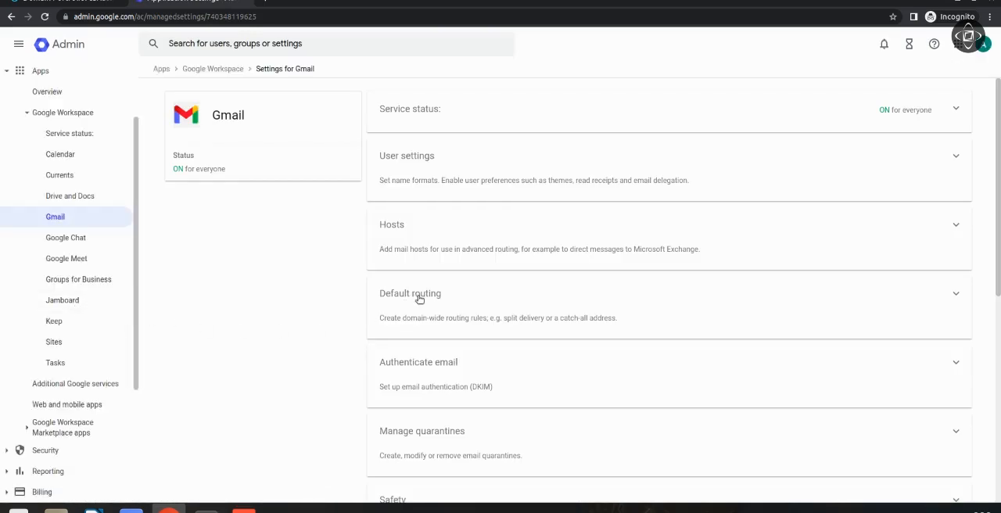
click(446, 364)
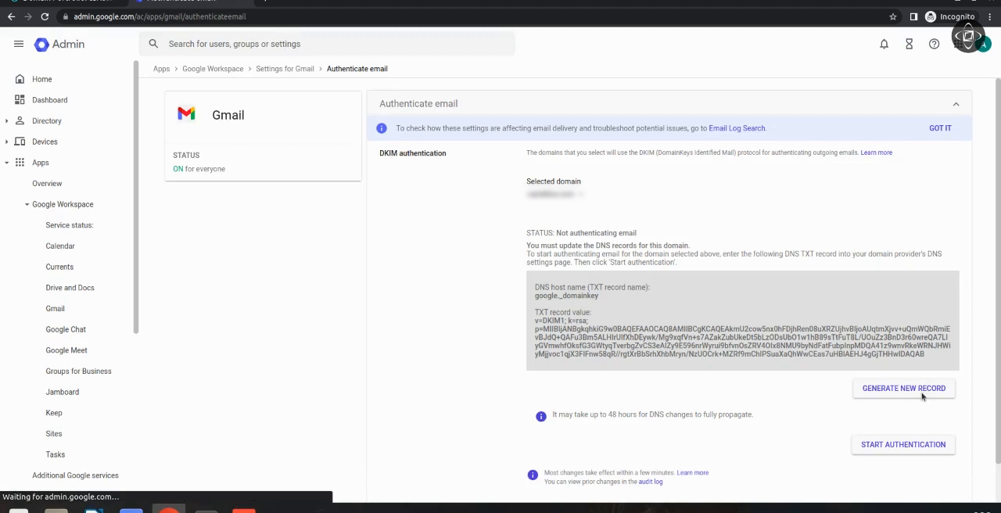
Generate a new DKIM record with a 2048-bit key and the prefix selector google.
click(914, 388)
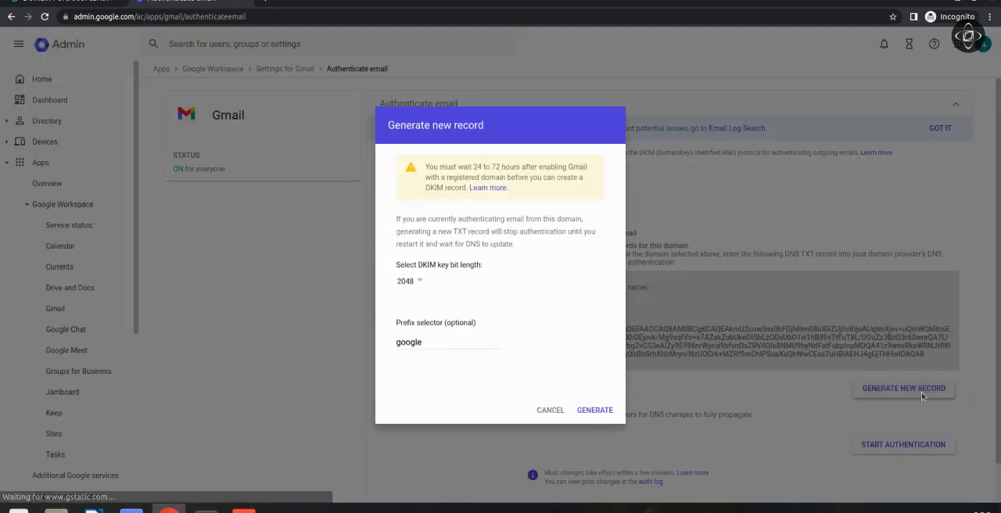
click(589, 410)
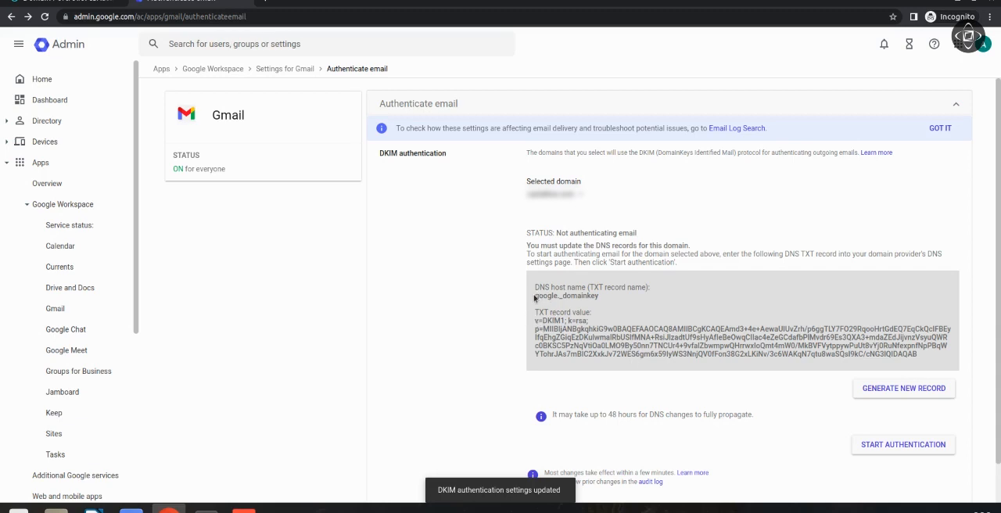
drag(536, 295, 604, 287)
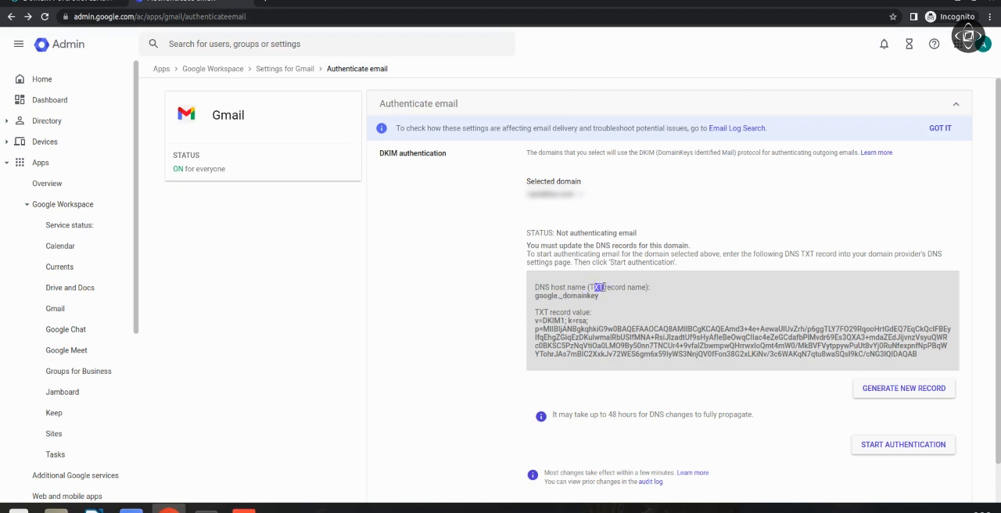
Switch back to GoDaddy and start another new DNS record of type TXT.
click(89, 2)
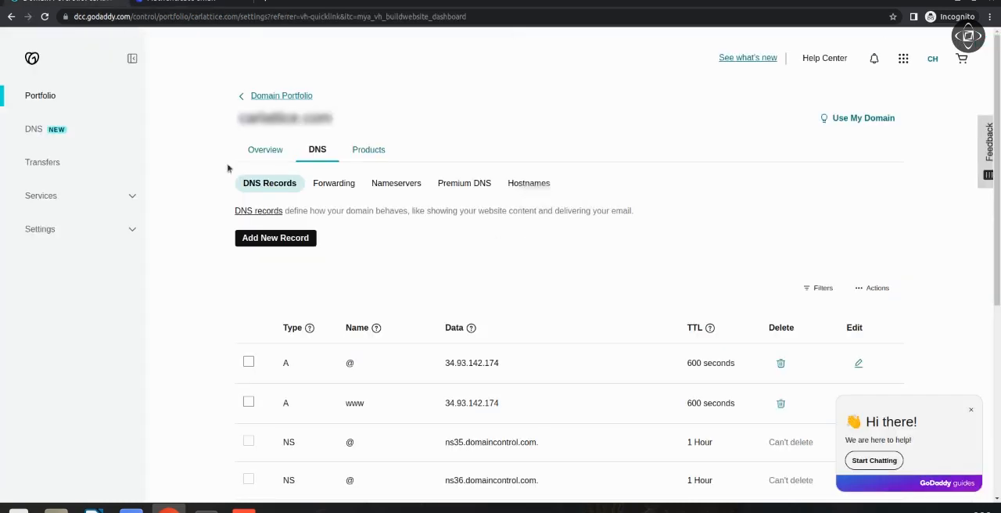
click(304, 243)
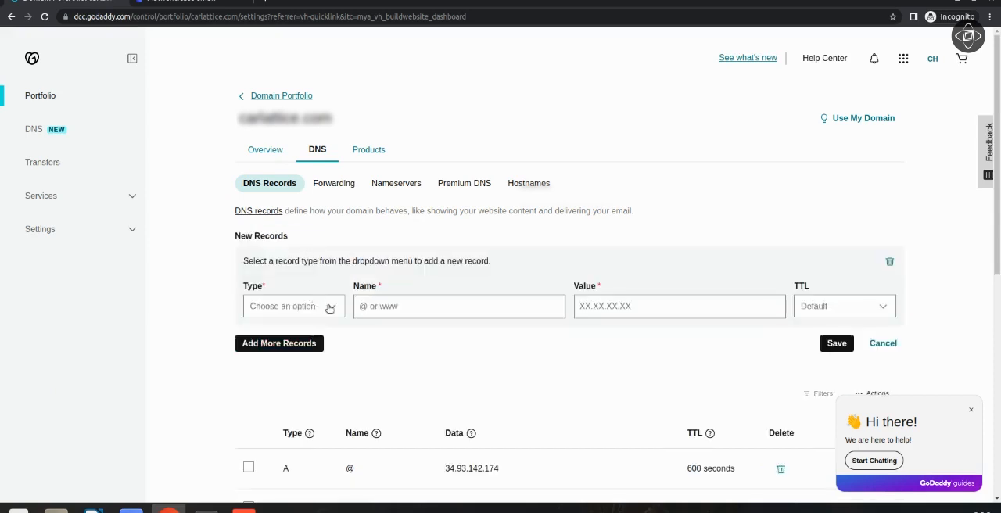
click(330, 307)
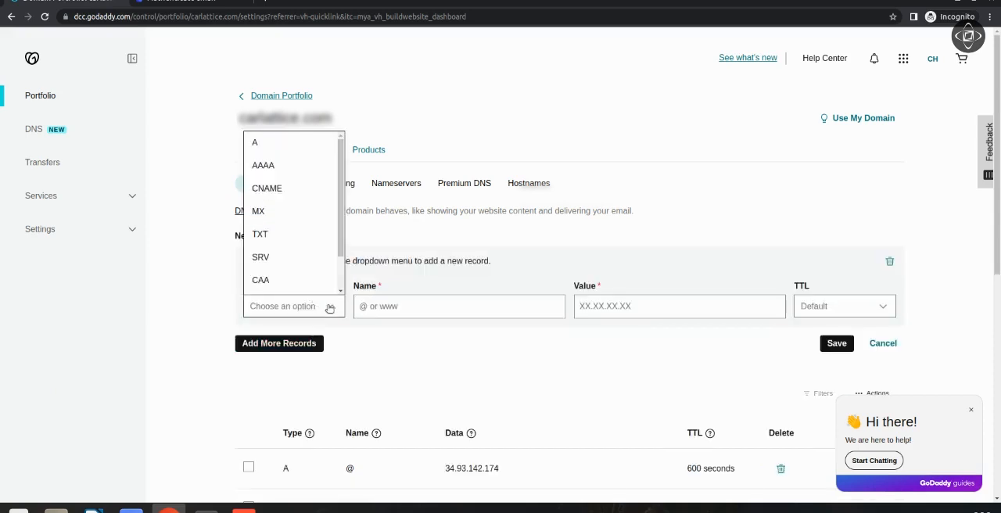
click(317, 235)
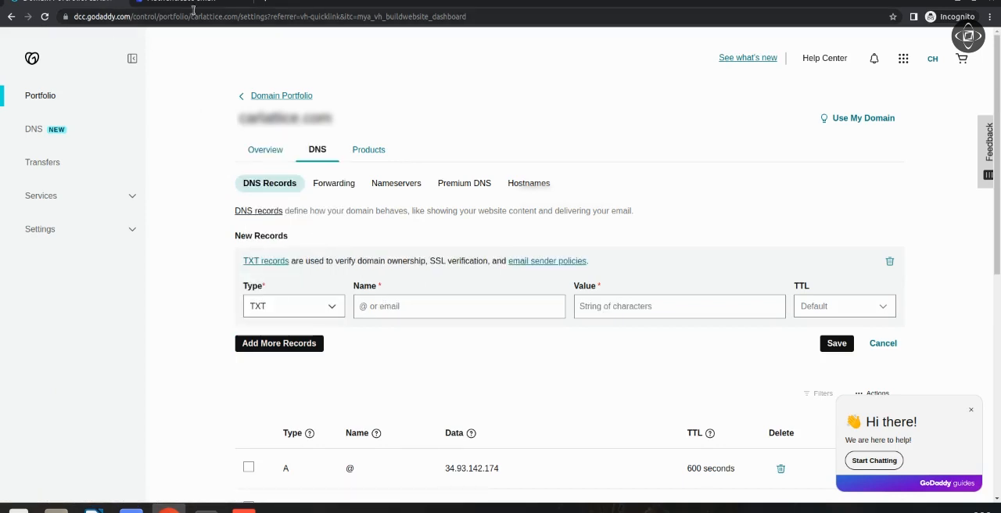
Copy the DKIM host name google._domainkey from the Google Admin console into the new TXT record's name in GoDaddy.
click(219, 8)
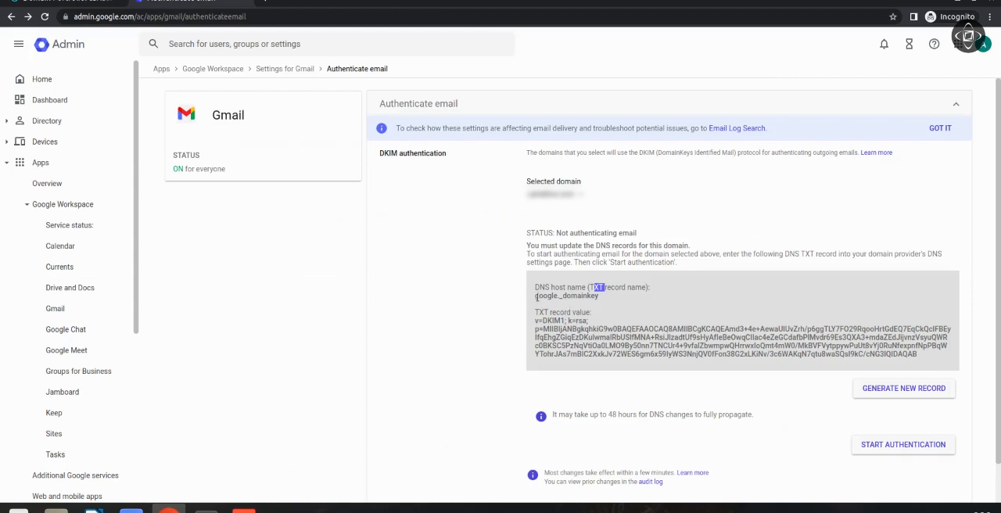
drag(535, 295, 599, 297)
key(ctrl+c)
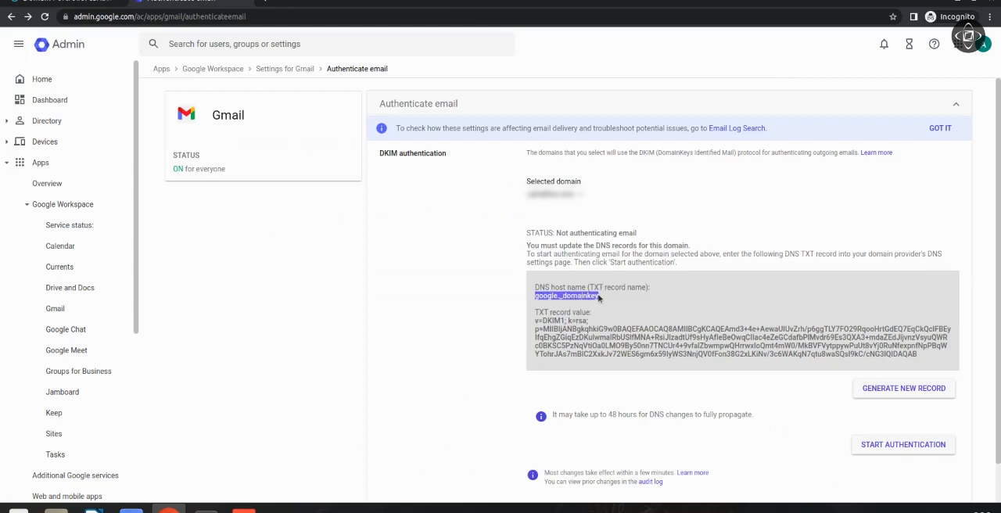
click(100, 5)
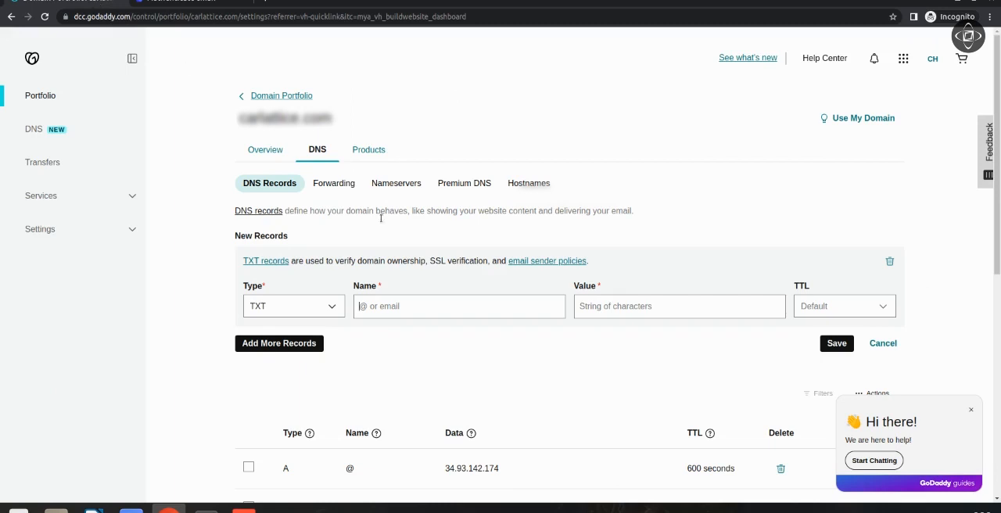
click(462, 307)
key(ctrl+v)
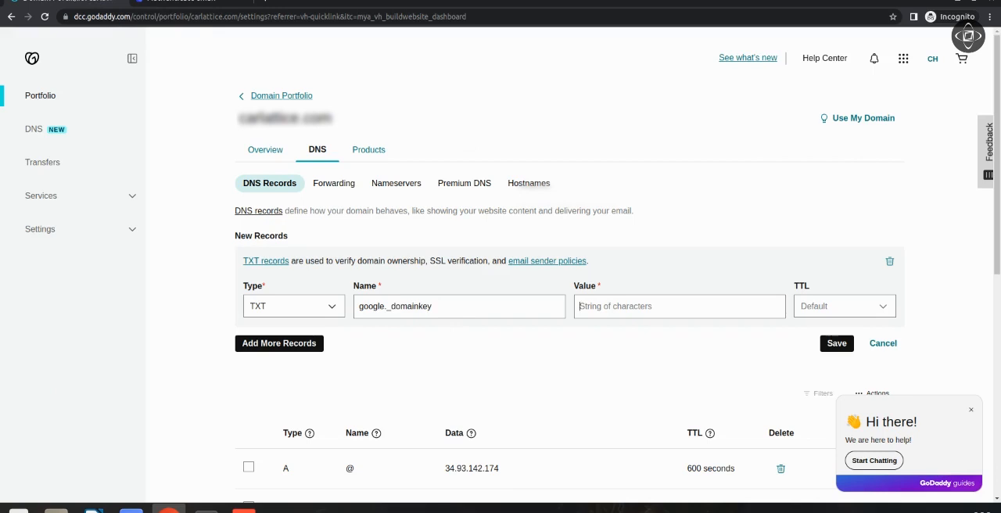
Copy the DKIM TXT record value from the Google Admin console into the new TXT record's value in GoDaddy.
click(176, 4)
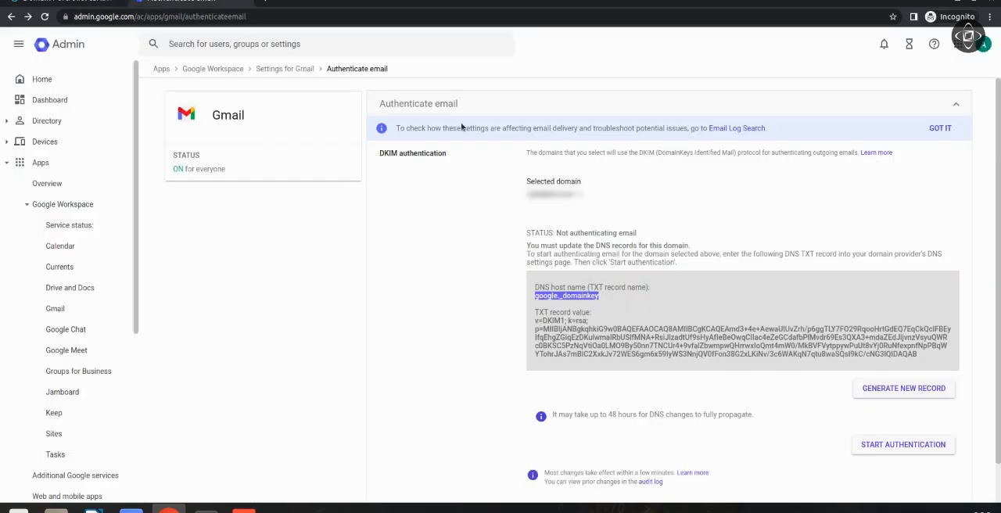
click(536, 321)
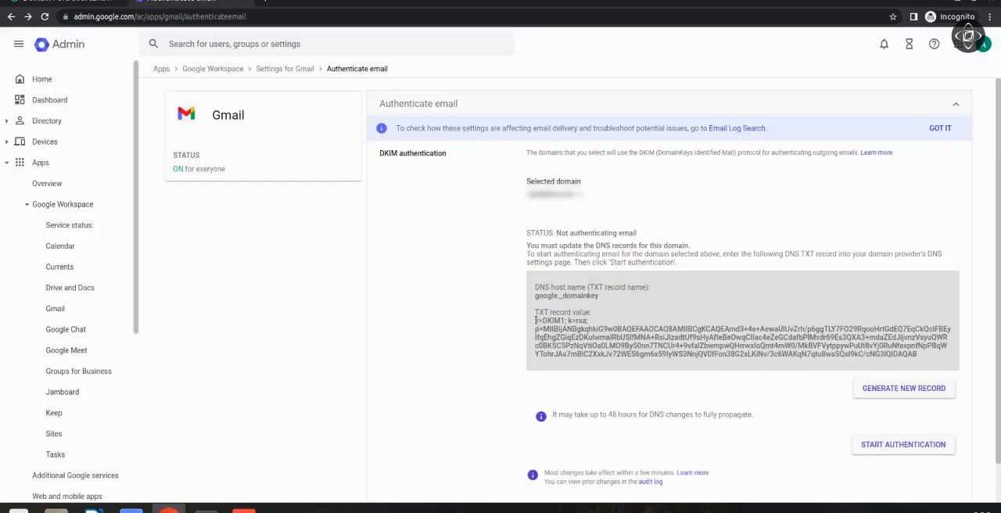
drag(536, 320, 937, 365)
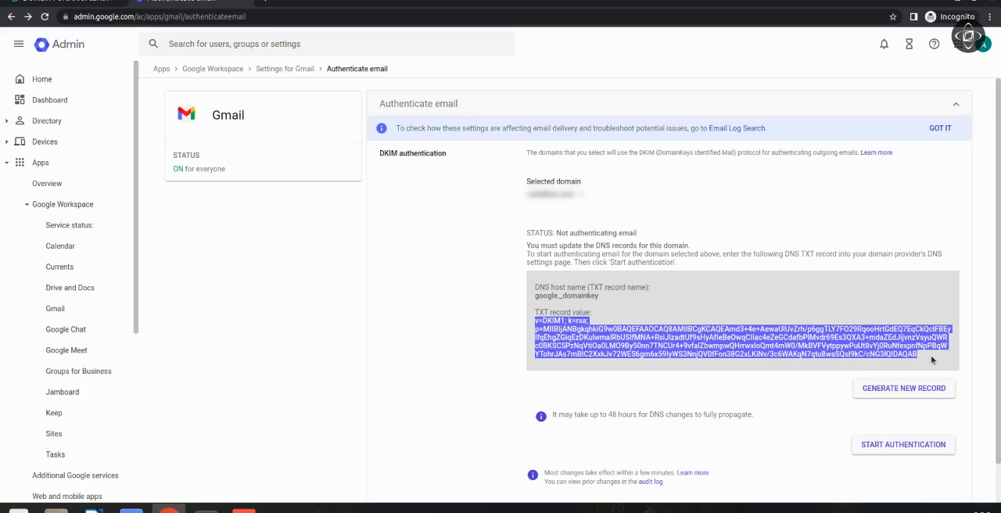
click(94, 3)
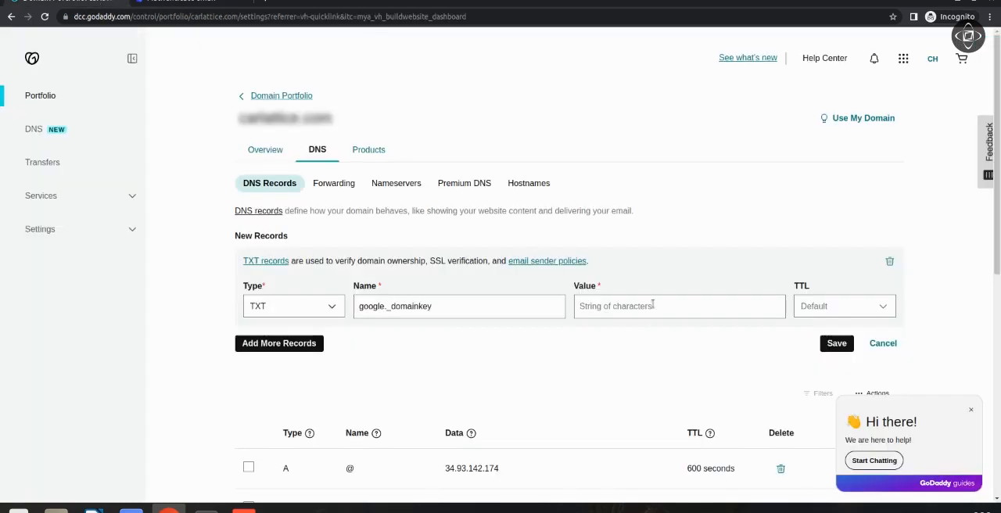
key(ctrl+v)
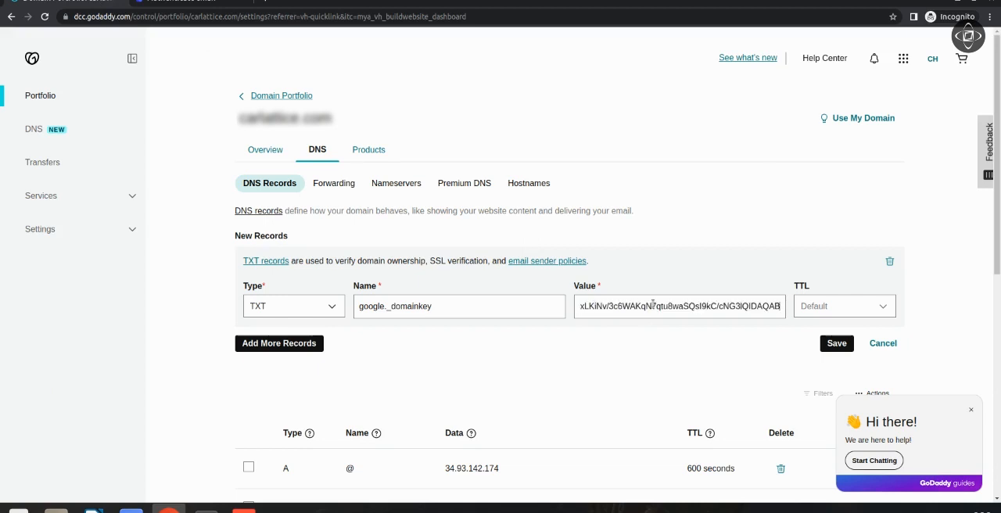
Give the google._domainkey TXT record a custom TTL of 3600 seconds and save it.
click(893, 306)
scroll(838, 383, down, 1)
click(817, 380)
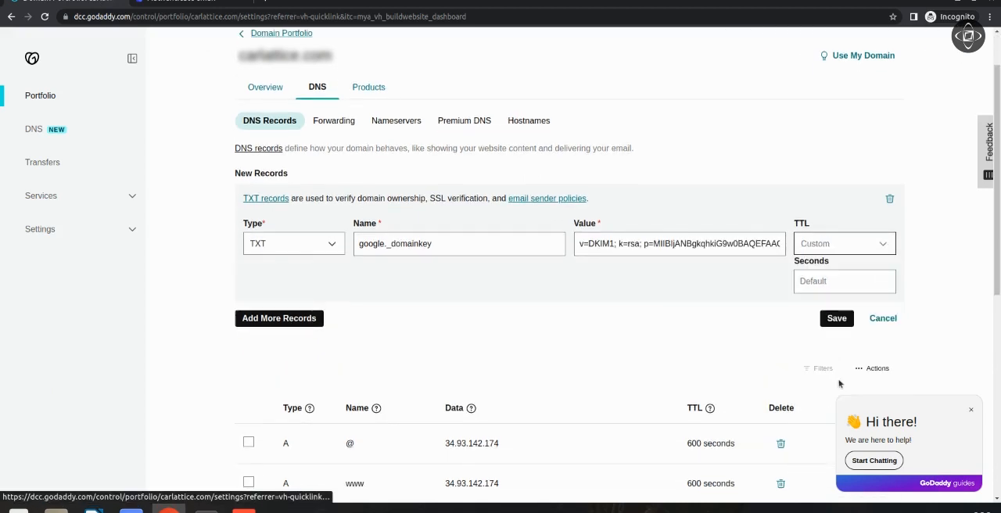
text(3600)
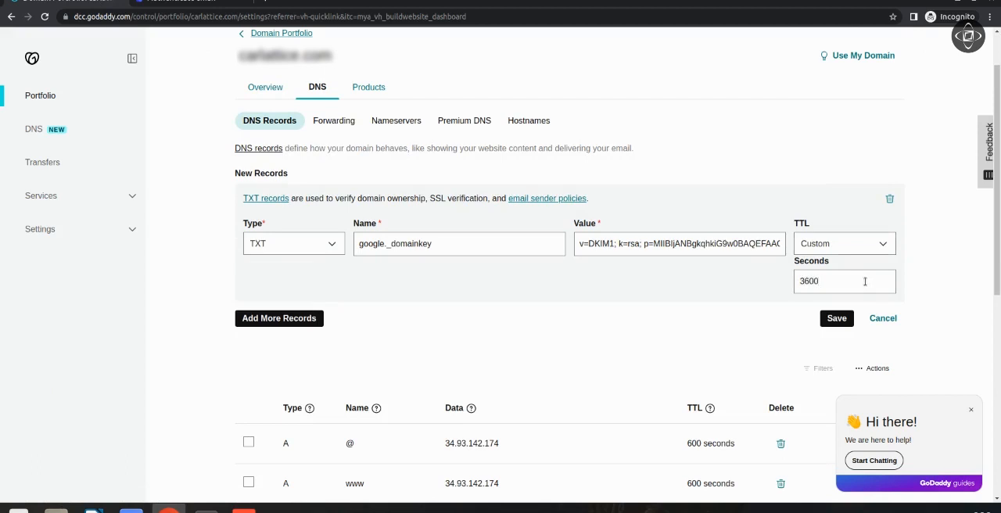
click(839, 314)
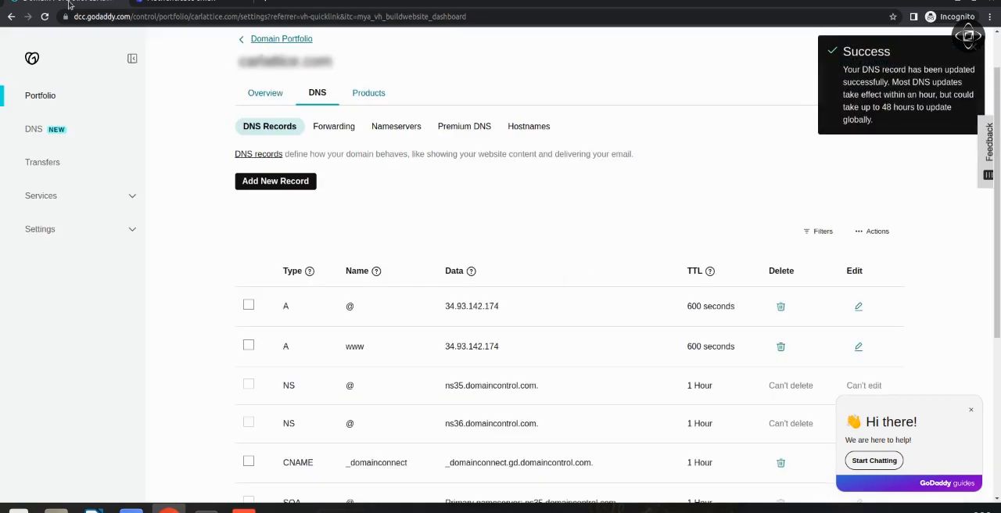
Switch back to the Google Admin console, reload the Authenticate email page and start DKIM authentication for the domain.
click(197, 3)
scroll(894, 402, down, 2)
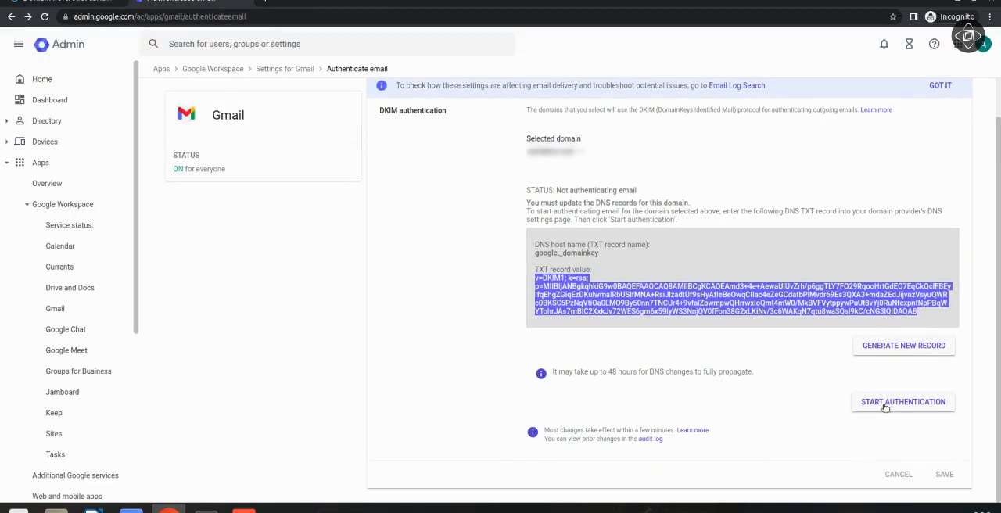
right_click(771, 134)
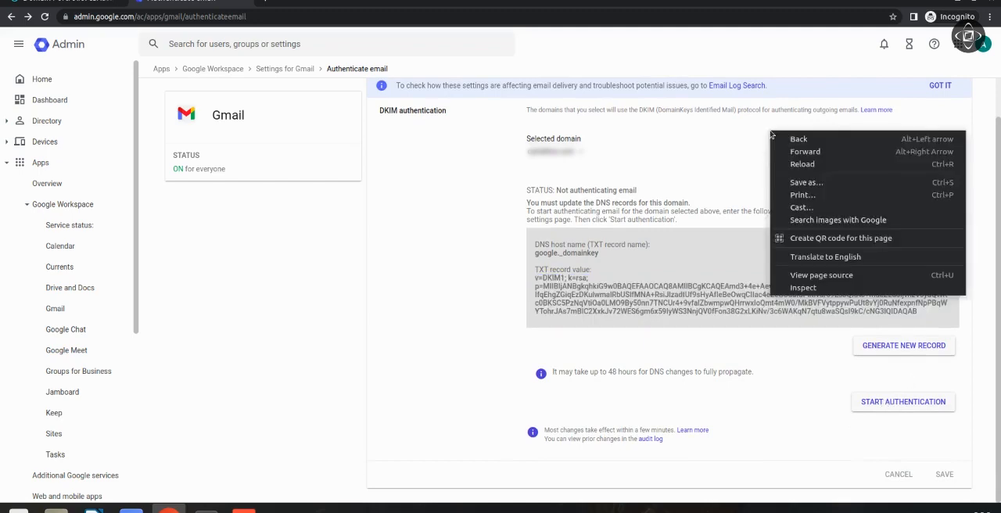
click(819, 170)
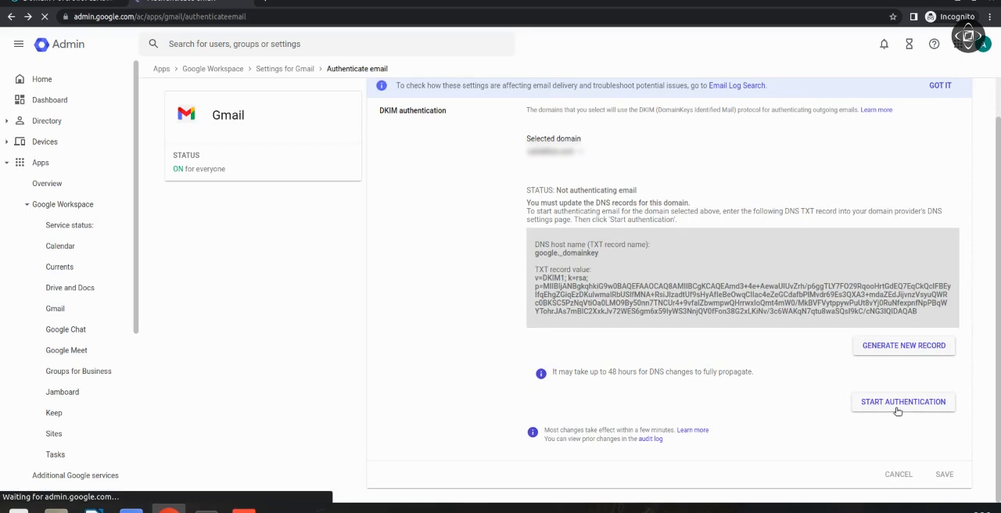
click(898, 407)
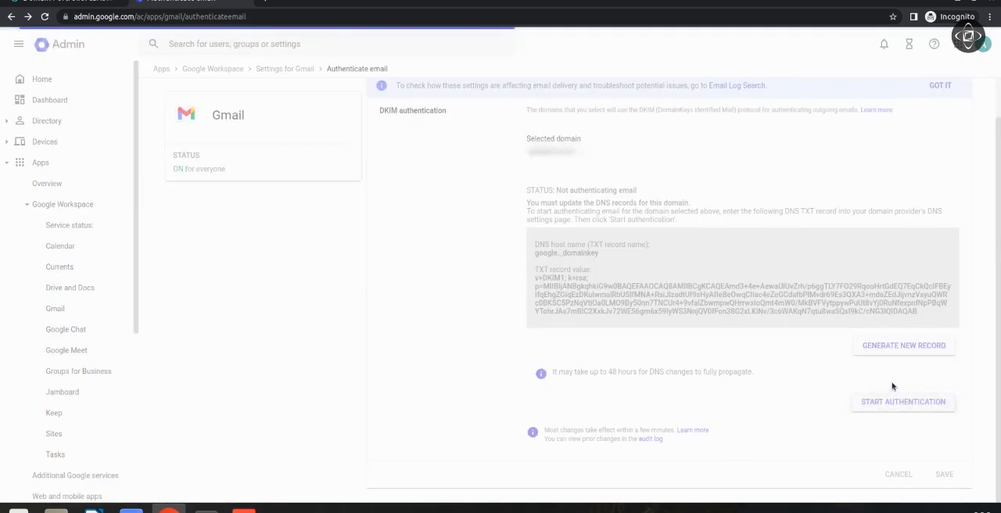